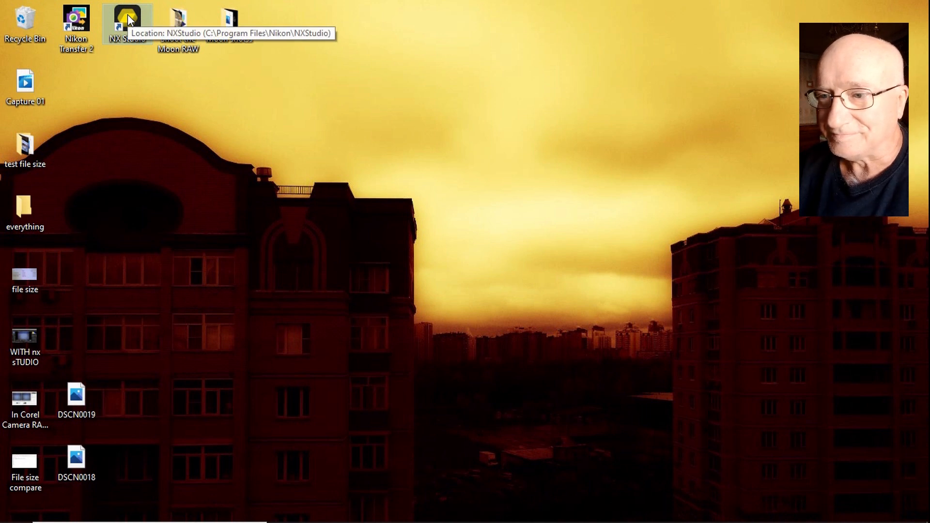
Launch NX Studio and open the raw photo DSCN0006.NRW from the Moon shotss folder on the Desktop
{"action": "double_click", "coordinate": [129, 19]}
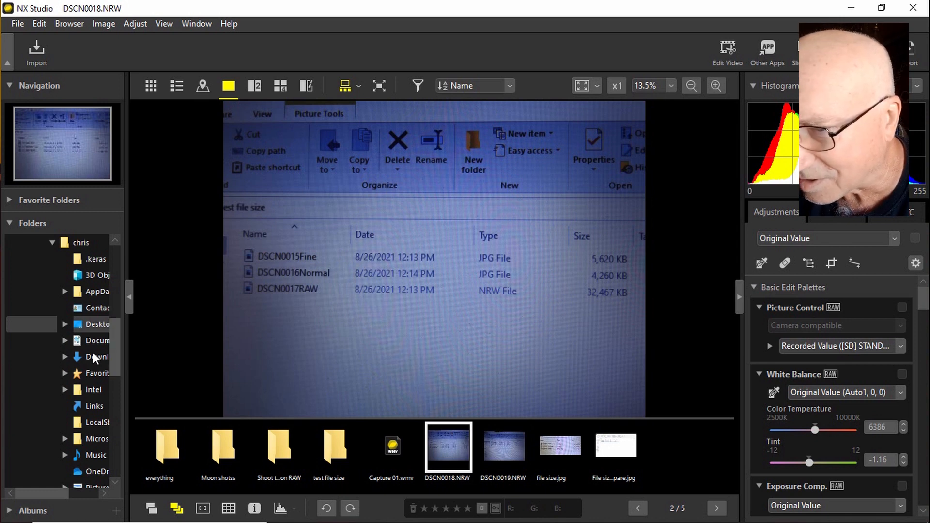
{"action": "left_click", "coordinate": [65, 322]}
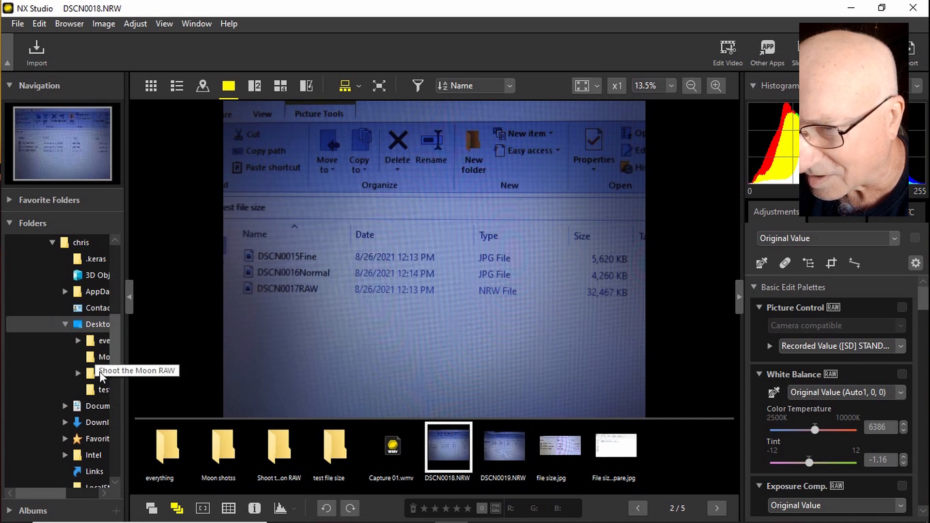
{"action": "left_click", "coordinate": [99, 355]}
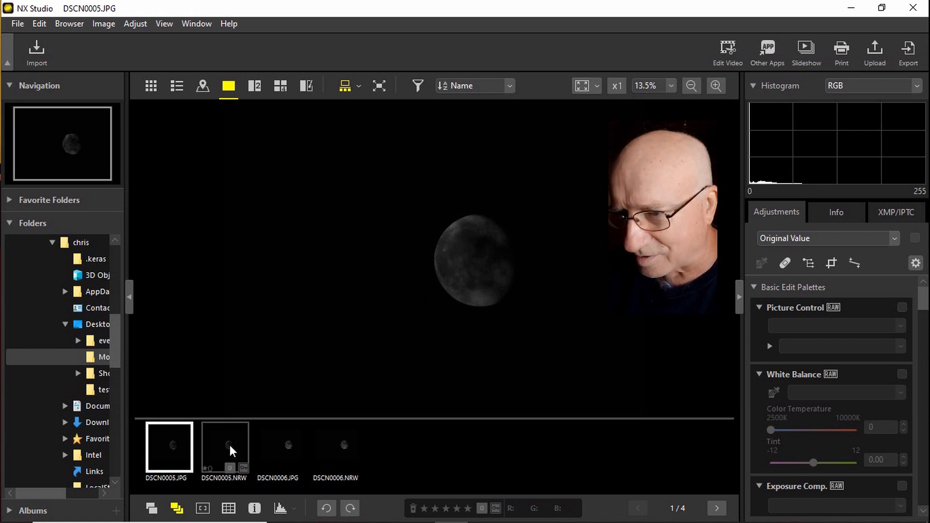
{"action": "left_click", "coordinate": [346, 451]}
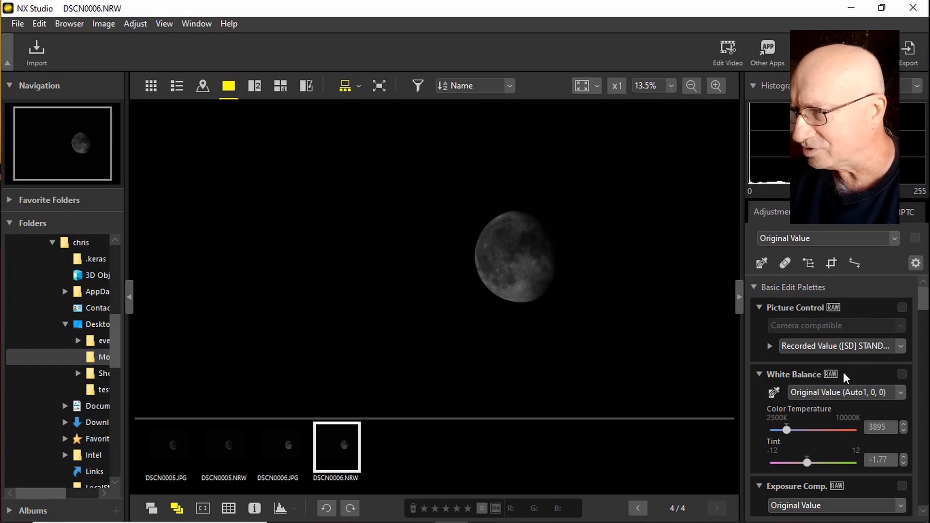
Draw a crop frame around the moon and set its proportions to Custom, 1600 : 1200
{"action": "left_click", "coordinate": [832, 263]}
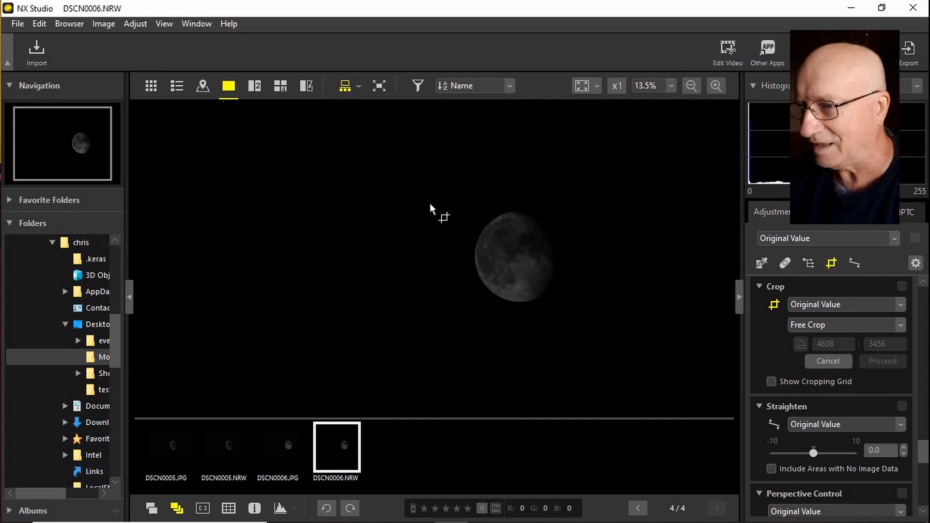
{"action": "left_click_drag", "start_coordinate": [413, 198], "coordinate": [629, 311]}
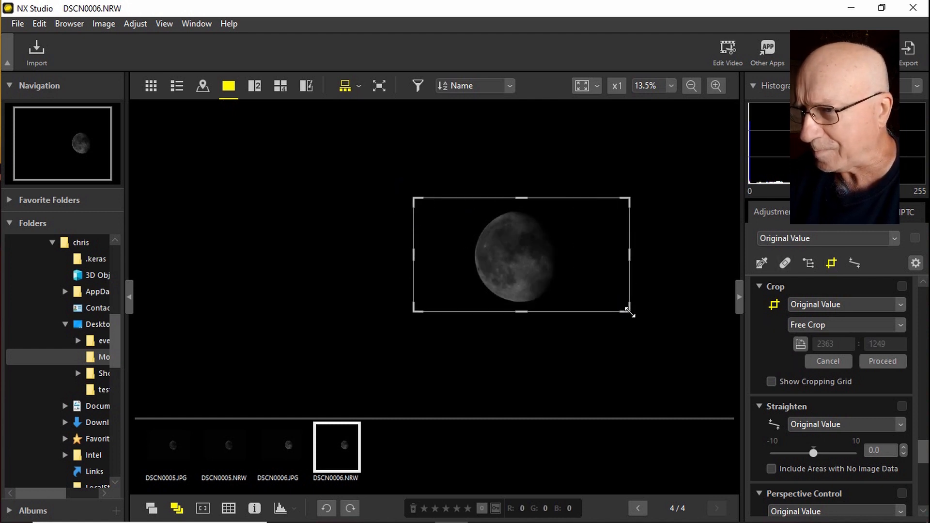
{"action": "left_click", "coordinate": [901, 324]}
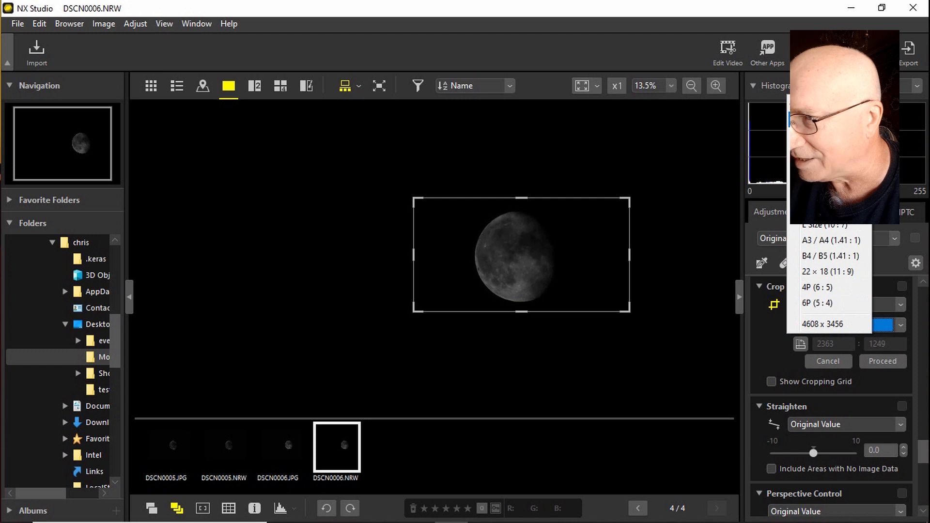
{"action": "left_click", "coordinate": [831, 325]}
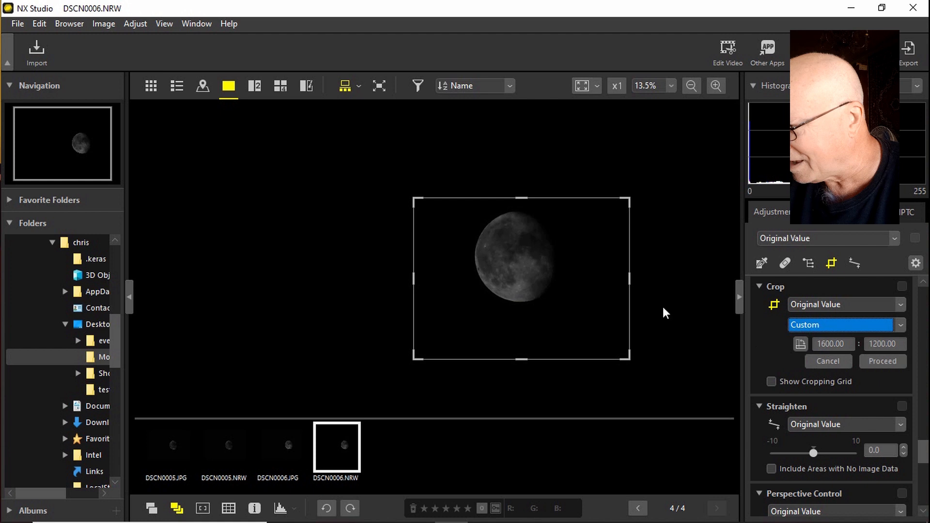
Shrink and reposition the crop frame so it closely surrounds the centred moon, and apply the crop
{"action": "left_click_drag", "start_coordinate": [509, 280], "coordinate": [503, 258]}
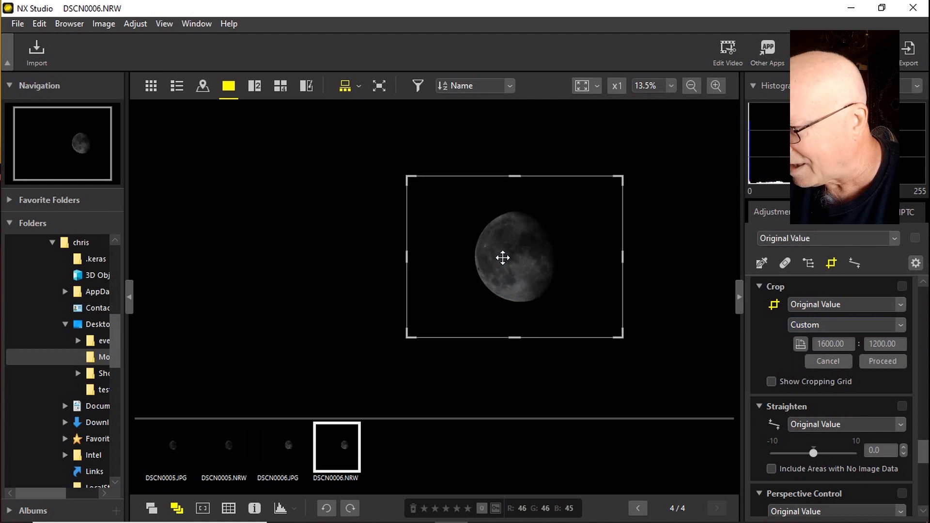
{"action": "left_click_drag", "start_coordinate": [619, 333], "coordinate": [553, 283]}
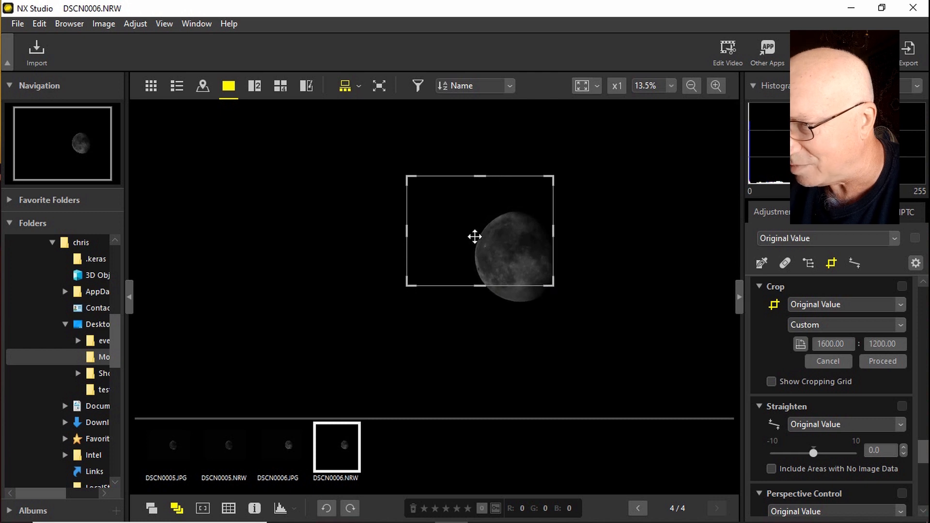
{"action": "left_click_drag", "start_coordinate": [469, 226], "coordinate": [504, 253]}
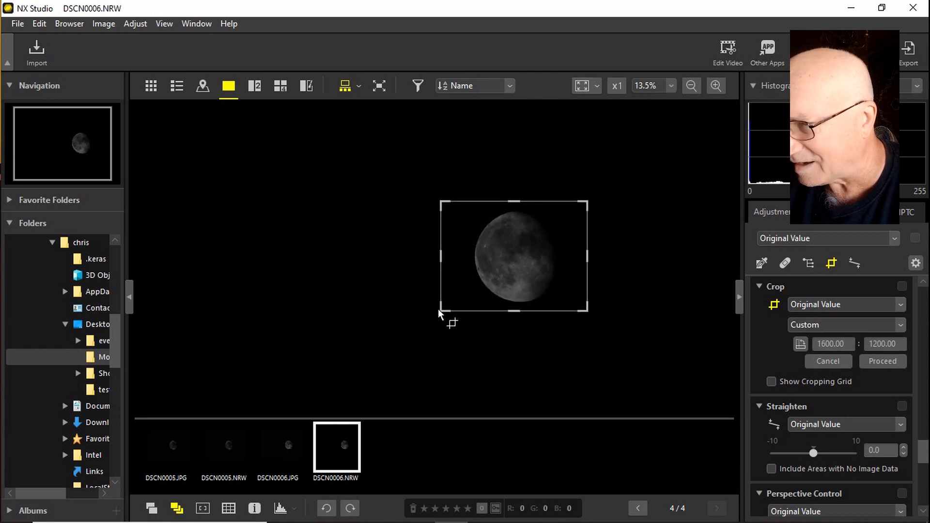
{"action": "left_click_drag", "start_coordinate": [440, 310], "coordinate": [450, 304]}
{"action": "left_click_drag", "start_coordinate": [525, 258], "coordinate": [518, 263]}
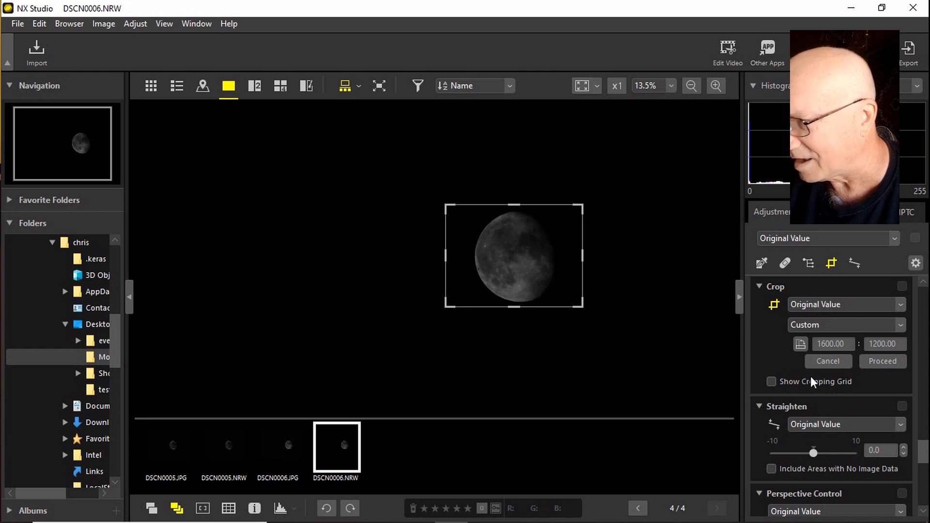
{"action": "left_click", "coordinate": [883, 361]}
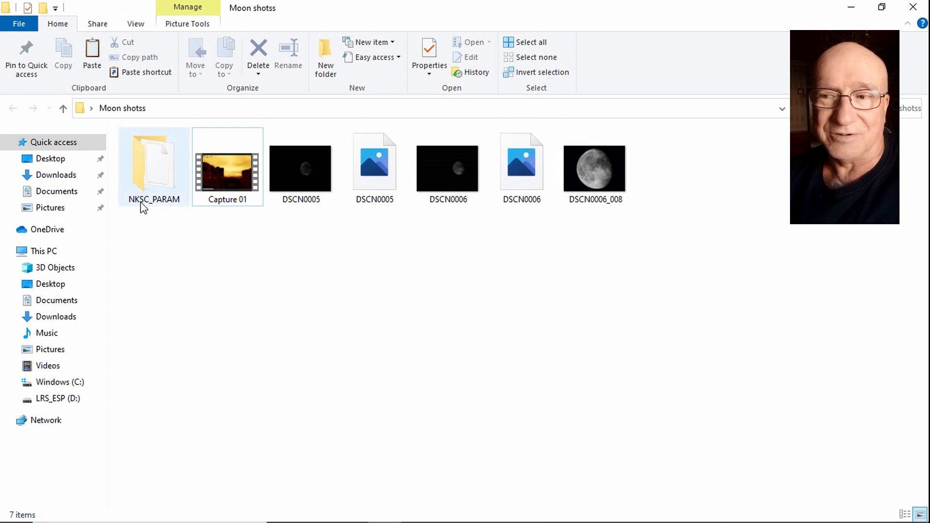
Inspect the adjustment file inside the NKSC_PARAM subfolder in File Explorer and return to the Moon shotss folder
{"action": "mouse_move", "coordinate": [139, 205]}
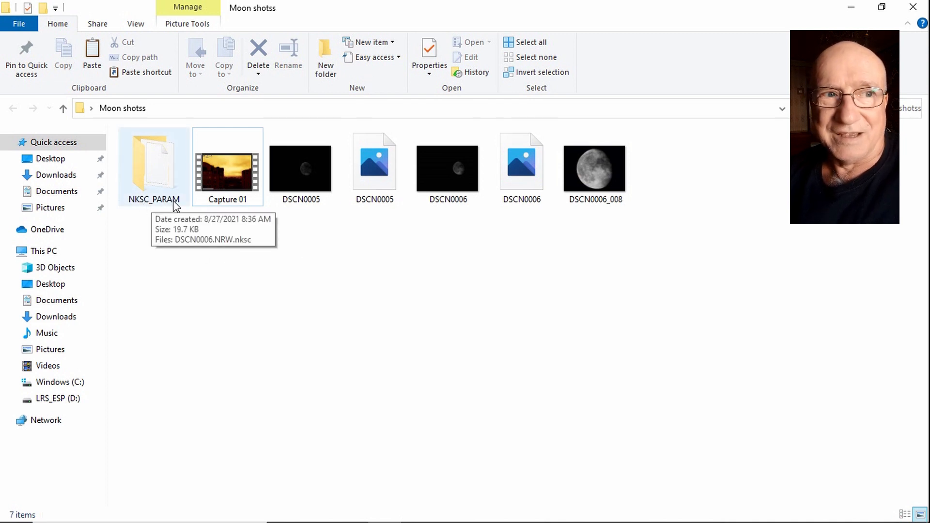
{"action": "double_click", "coordinate": [154, 177]}
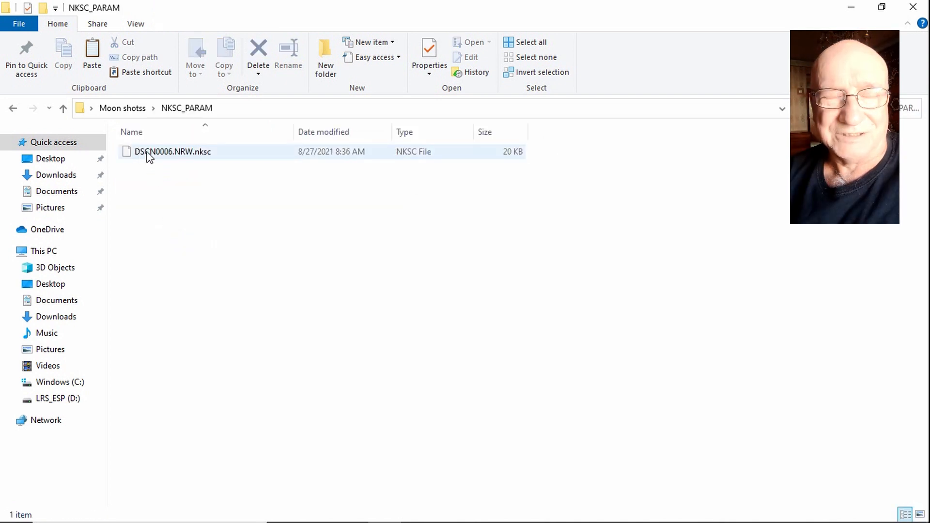
{"action": "mouse_move", "coordinate": [189, 159]}
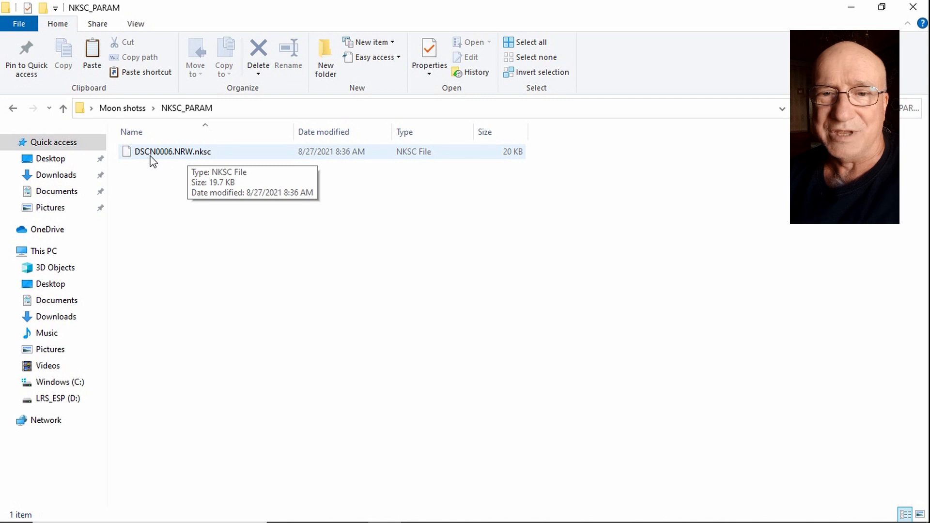
{"action": "left_click", "coordinate": [62, 108]}
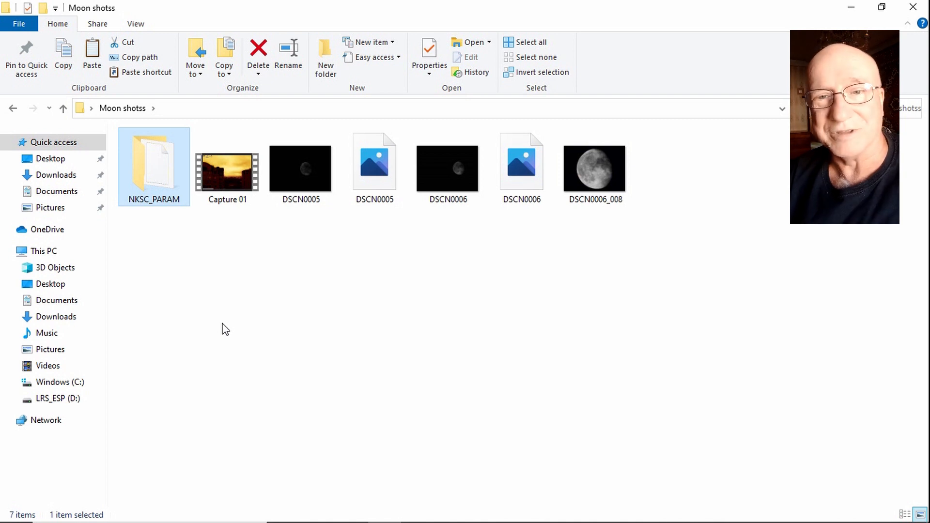
Switch back to NX Studio, apply the +1 EV exposure compensation preset to the moon photo and raise it to 2.00
{"action": "mouse_move", "coordinate": [479, 521]}
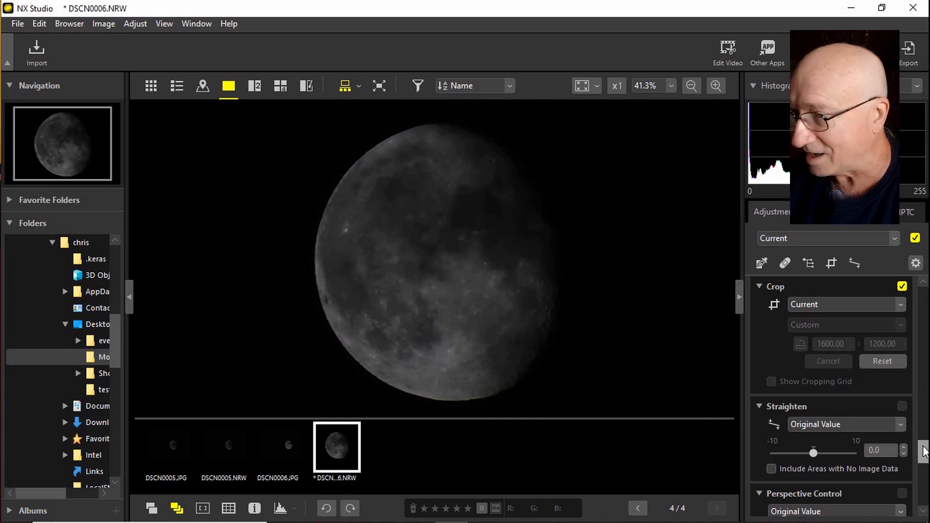
{"action": "left_click_drag", "start_coordinate": [923, 450], "coordinate": [927, 296]}
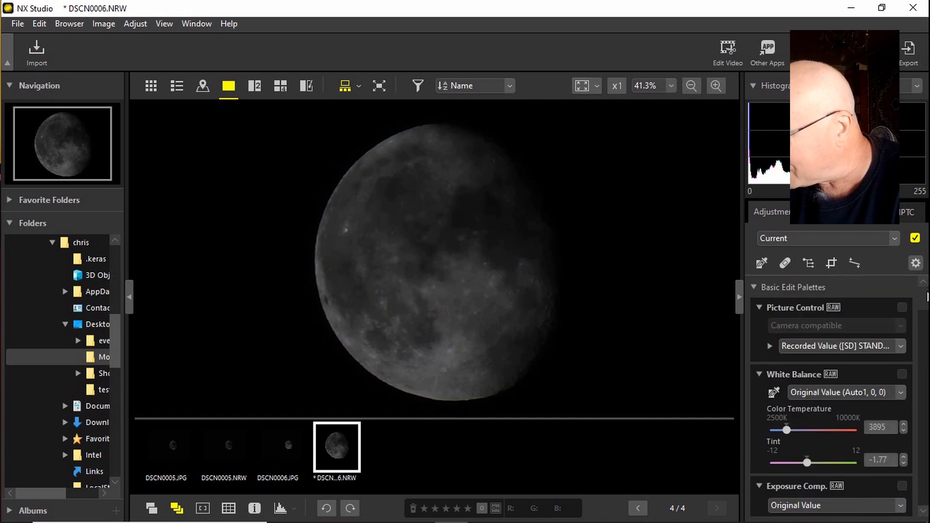
{"action": "left_click_drag", "start_coordinate": [927, 296], "coordinate": [927, 308]}
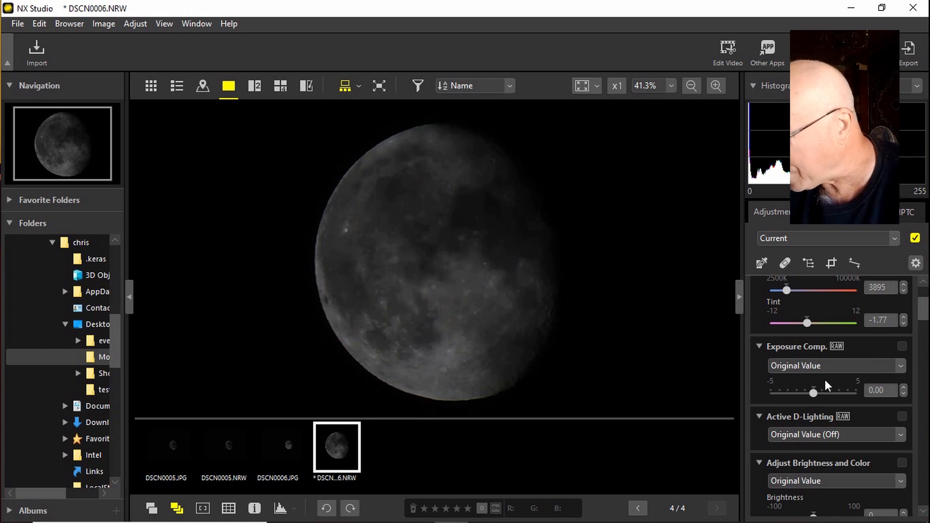
{"action": "left_click", "coordinate": [900, 367]}
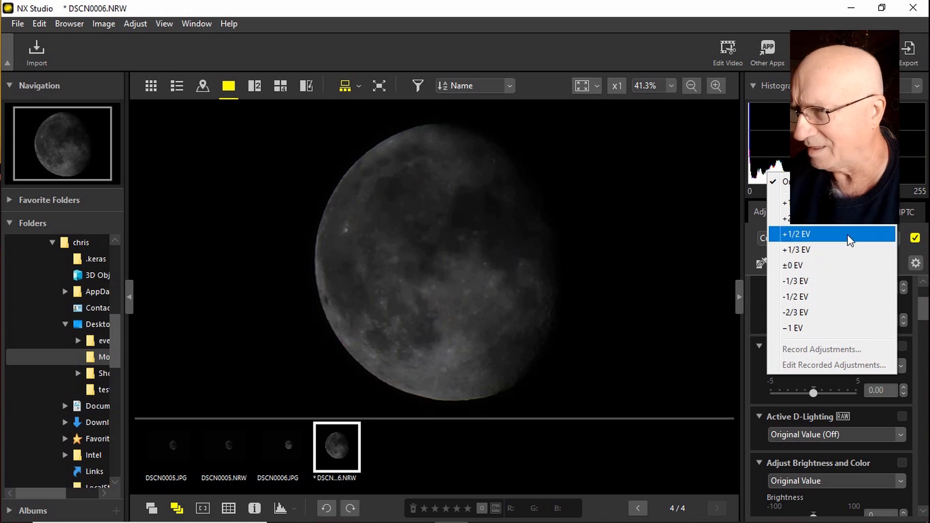
{"action": "left_click", "coordinate": [813, 203]}
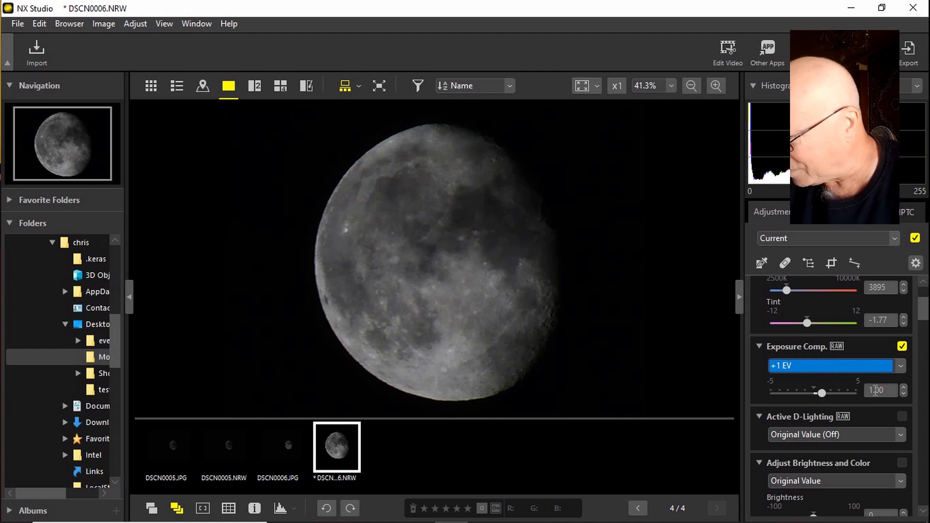
{"action": "left_click", "coordinate": [871, 390]}
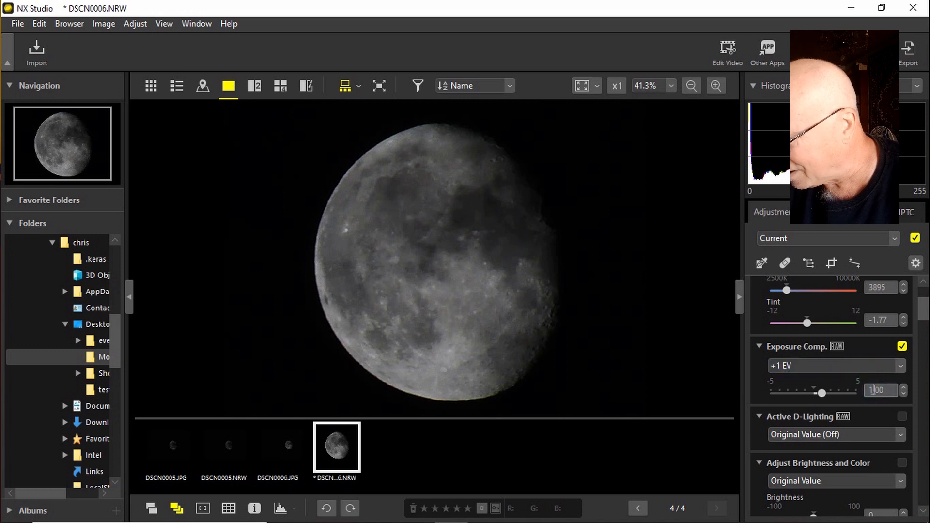
{"action": "key", "text": "BackSpace"}
{"action": "type", "text": "2"}
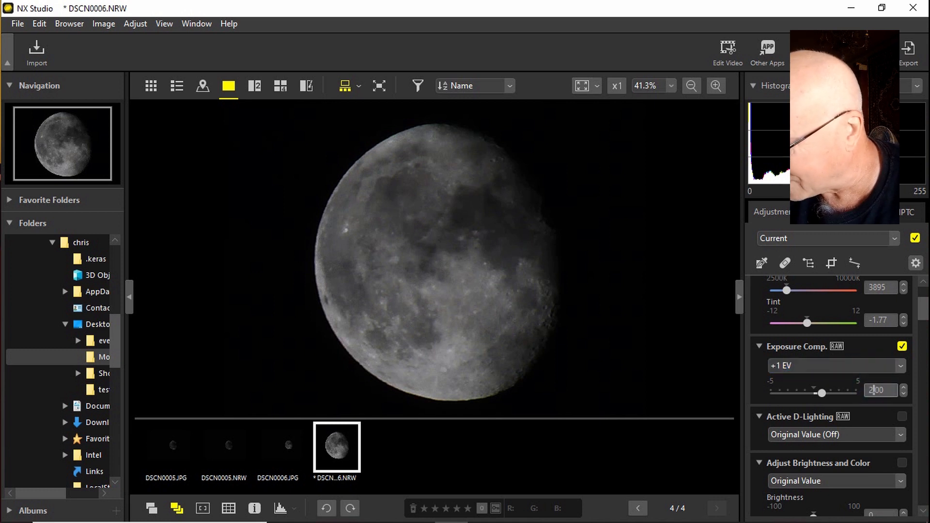
{"action": "key", "text": "Return"}
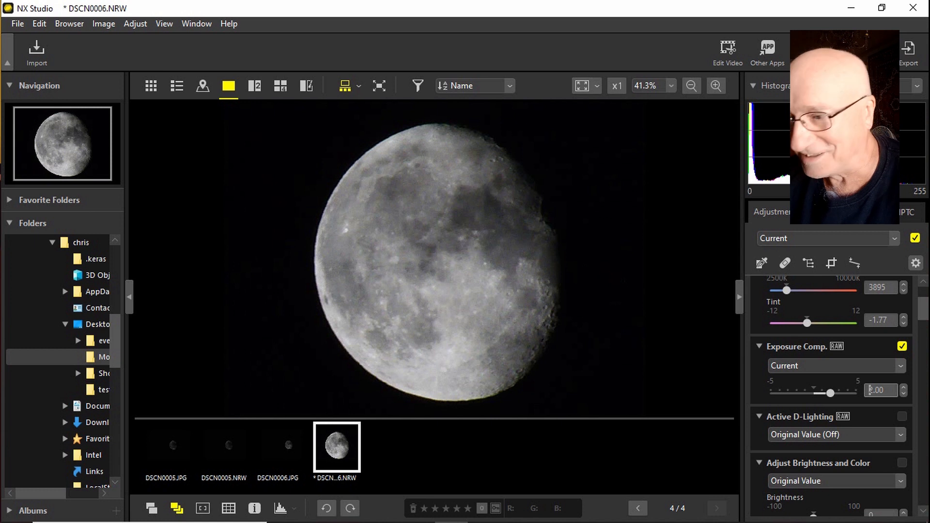
Enable Unsharp Mask on the moon photo with intensity 28, radius 4 and threshold 10
{"action": "left_click_drag", "start_coordinate": [922, 308], "coordinate": [923, 391]}
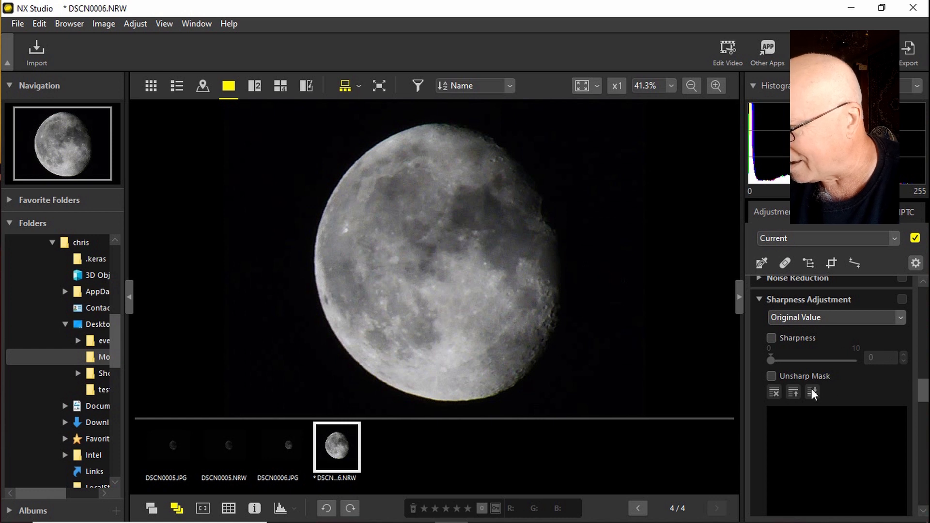
{"action": "left_click", "coordinate": [772, 378]}
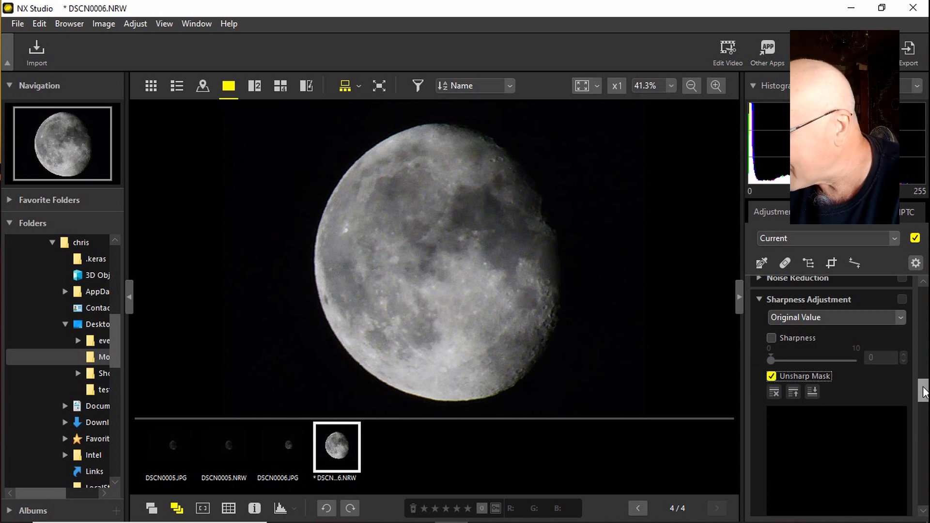
{"action": "left_click_drag", "start_coordinate": [923, 387], "coordinate": [924, 405]}
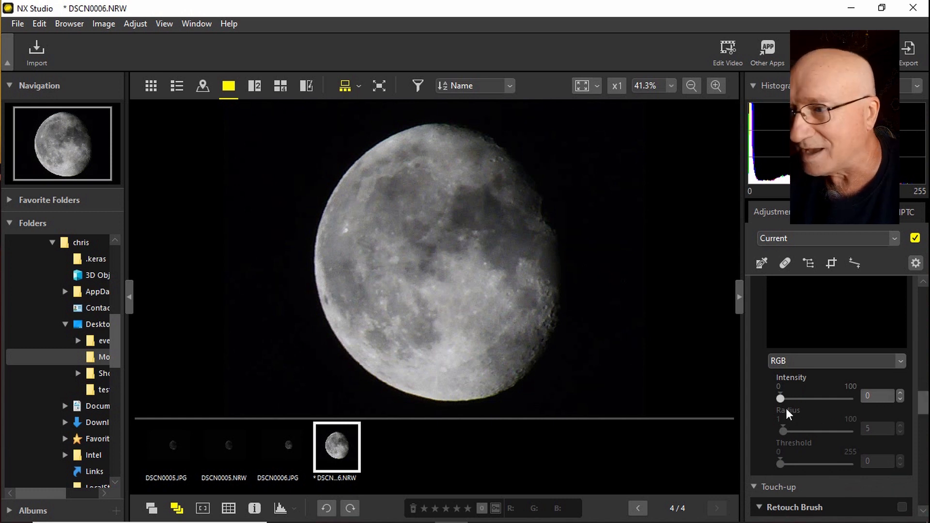
{"action": "left_click", "coordinate": [715, 87]}
{"action": "left_click", "coordinate": [715, 87]}
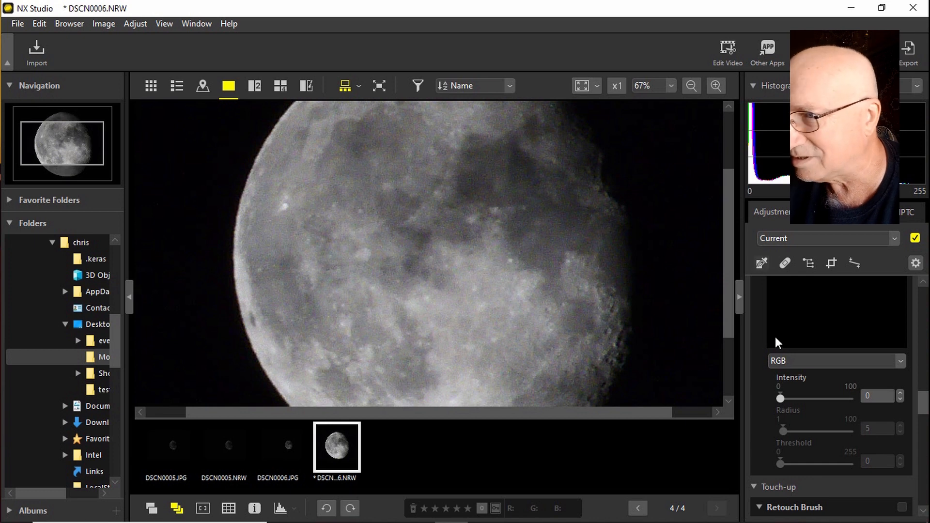
{"action": "left_click", "coordinate": [781, 400]}
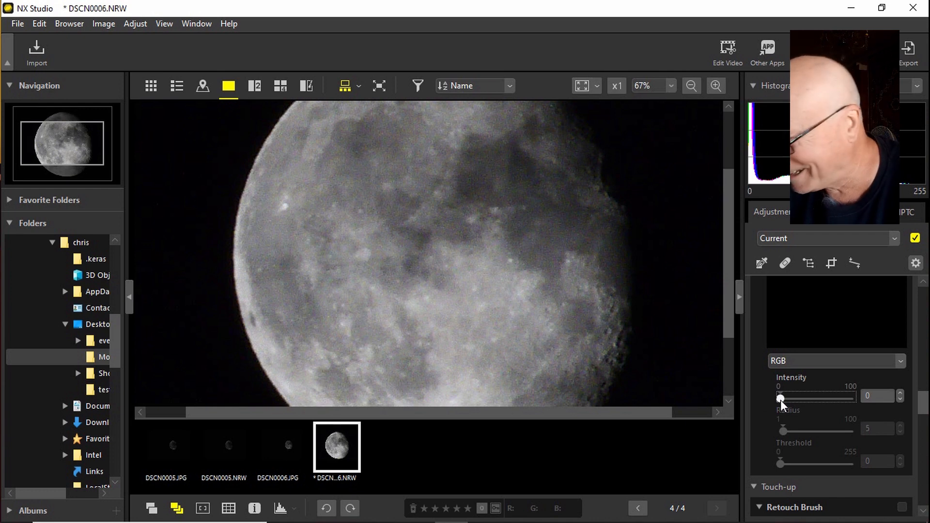
{"action": "left_click_drag", "start_coordinate": [780, 399], "coordinate": [789, 398]}
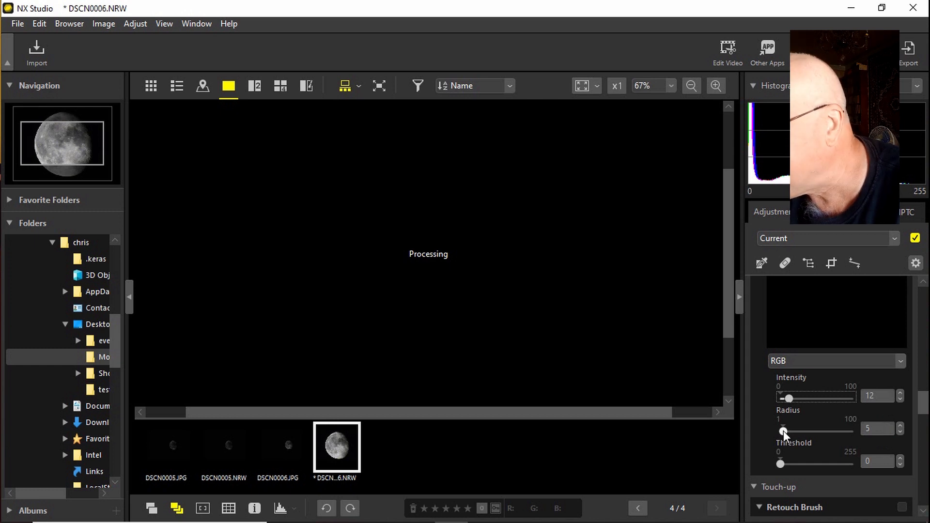
{"action": "left_click", "coordinate": [582, 86]}
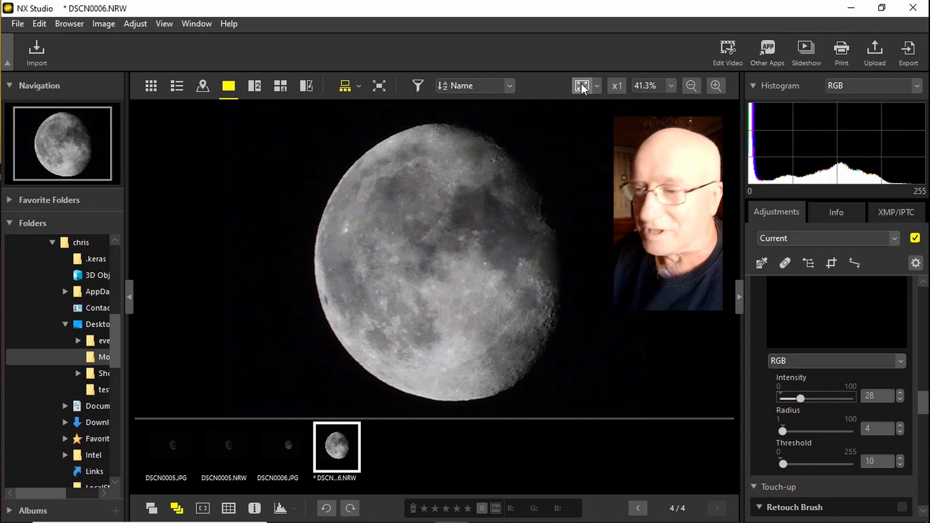
Export the edited moon photo as a TIFF (16 Bit) into the same folder as the originals
{"action": "left_click", "coordinate": [909, 52]}
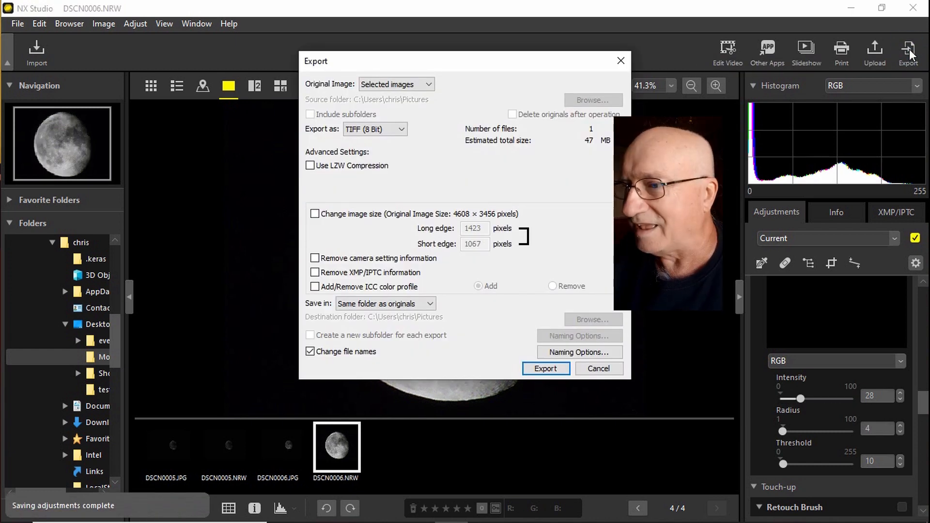
{"action": "left_click", "coordinate": [402, 129]}
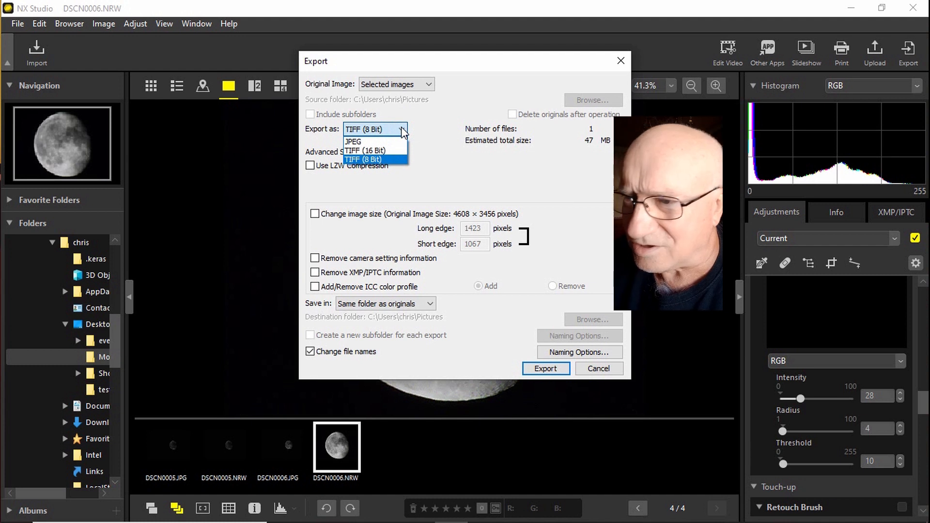
{"action": "left_click", "coordinate": [371, 151]}
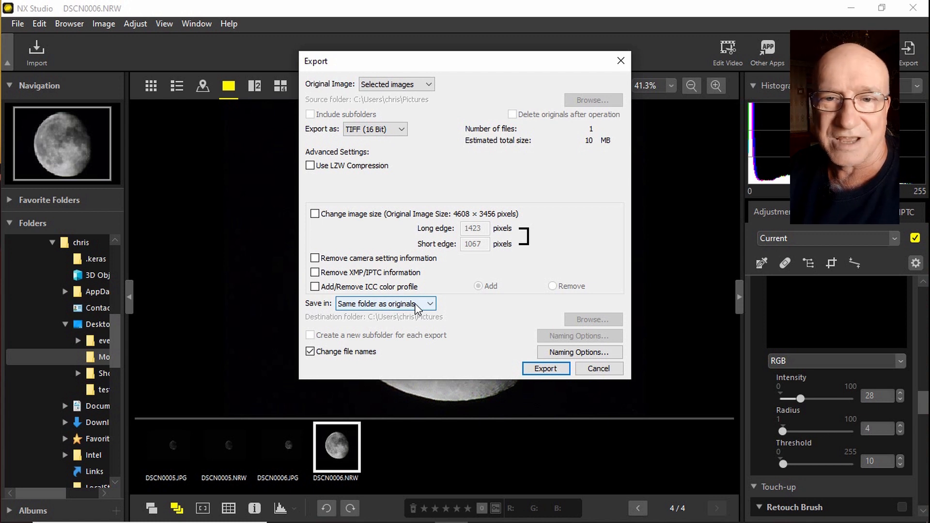
{"action": "left_click", "coordinate": [544, 369]}
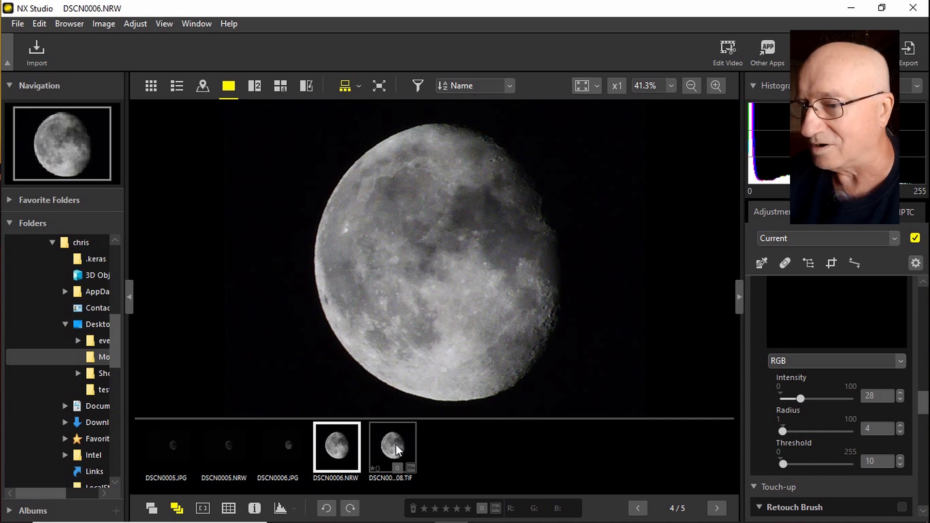
Close NX Studio and open the exported image DSCN0006_008 from the Moon shotss folder on the desktop
{"action": "left_click", "coordinate": [912, 12]}
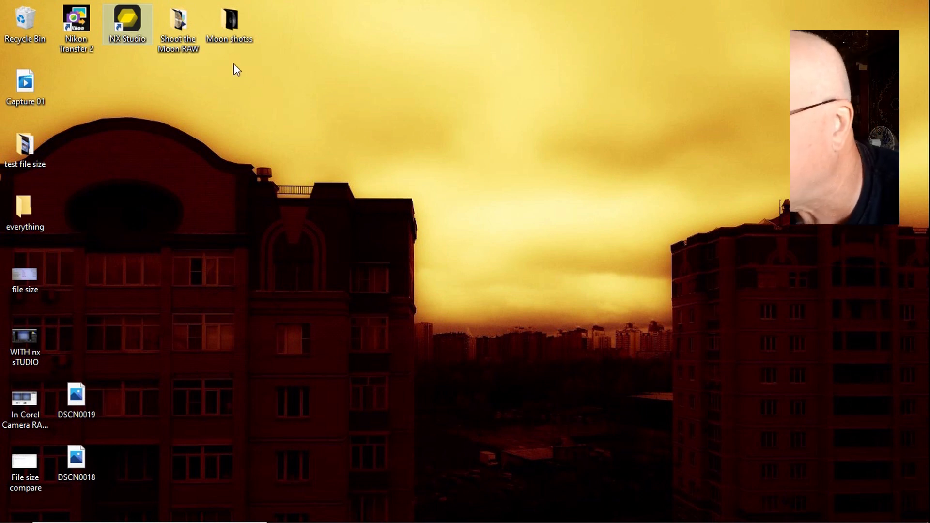
{"action": "double_click", "coordinate": [234, 20]}
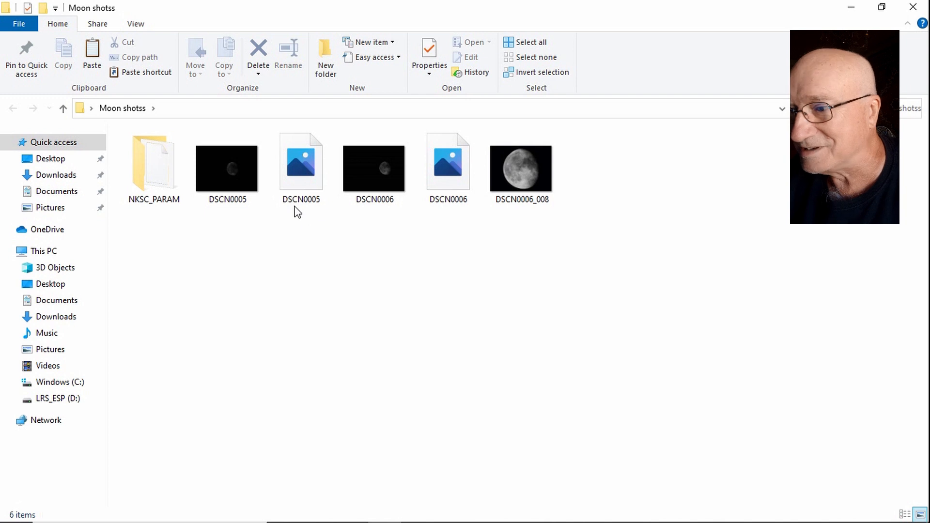
{"action": "mouse_move", "coordinate": [221, 207]}
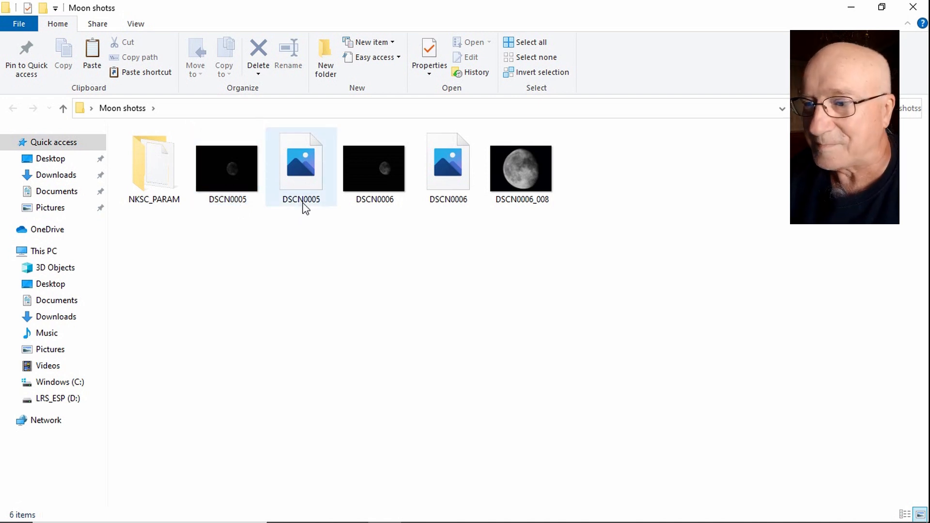
{"action": "left_click", "coordinate": [527, 173]}
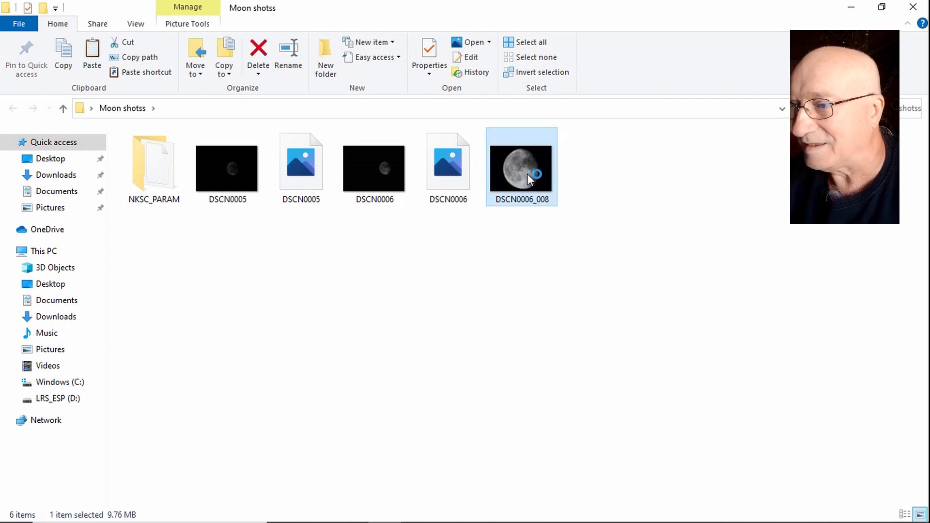